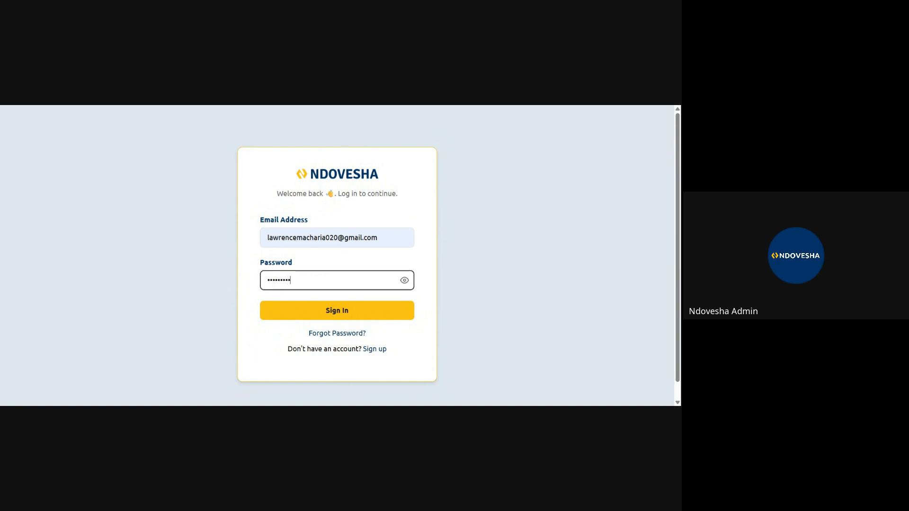
# - Sign in to the account and start a chat with the Logo agent
pyautogui.click(346, 311)
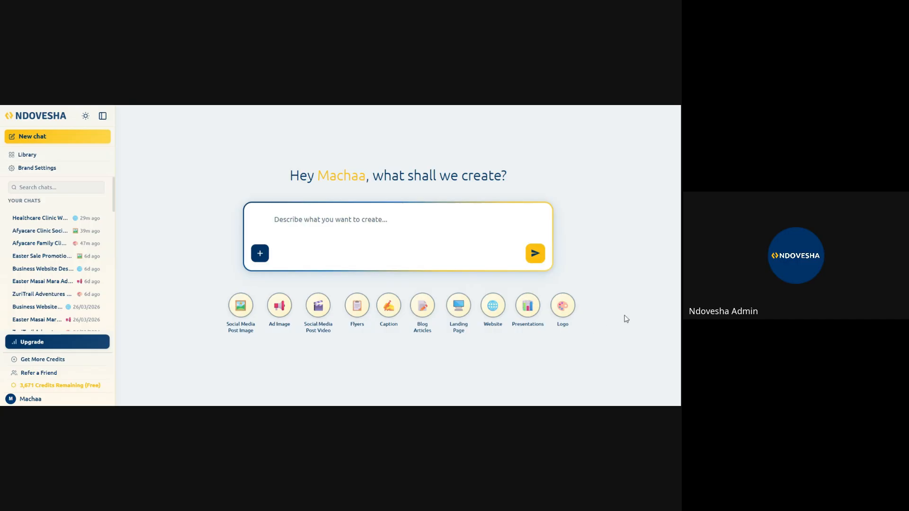
pyautogui.click(562, 305)
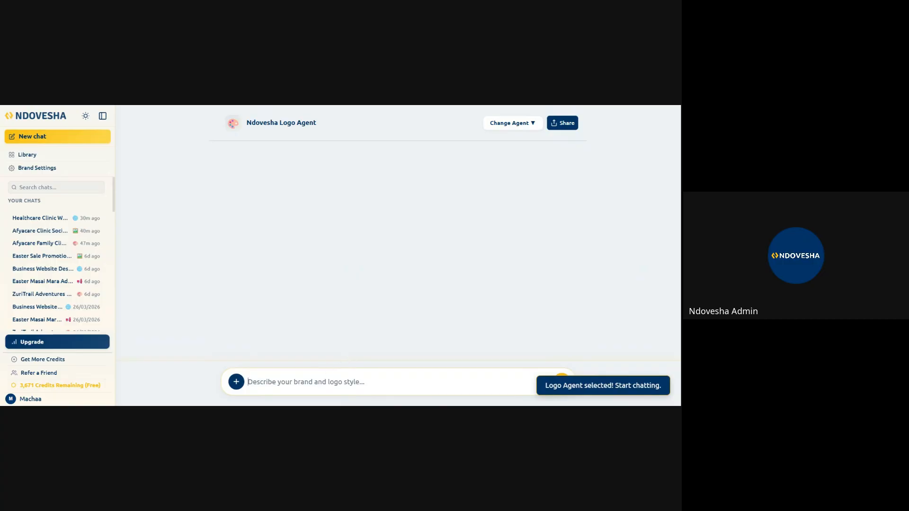
# - Send the Logo agent the request "Generate for me a logo for Afyacare Family clinic. It's a healthcare clinic."
pyautogui.write('Ge')
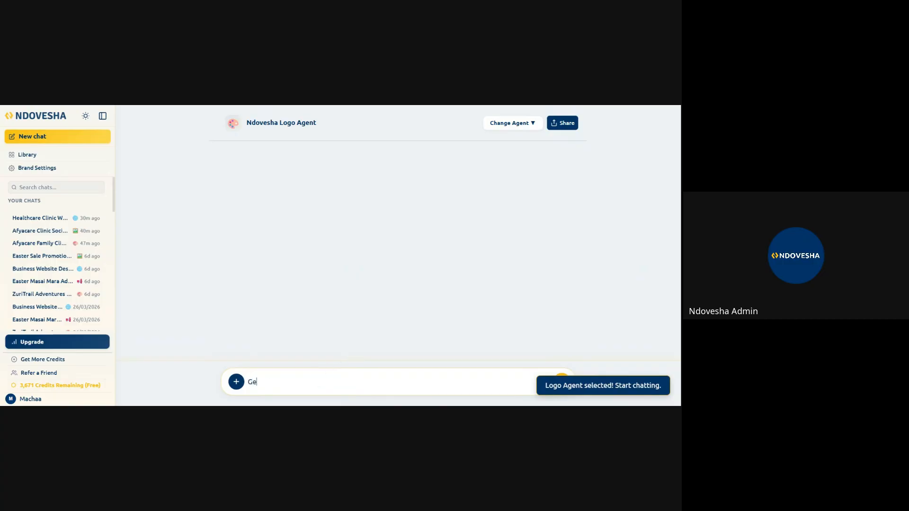
pyautogui.write('nerate for ')
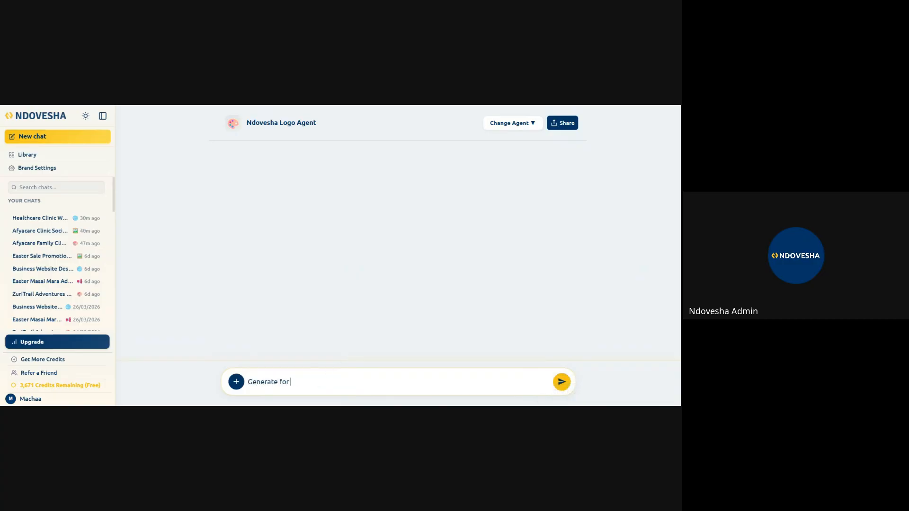
pyautogui.write('me a lof')
pyautogui.write('o for Afyacare Fami')
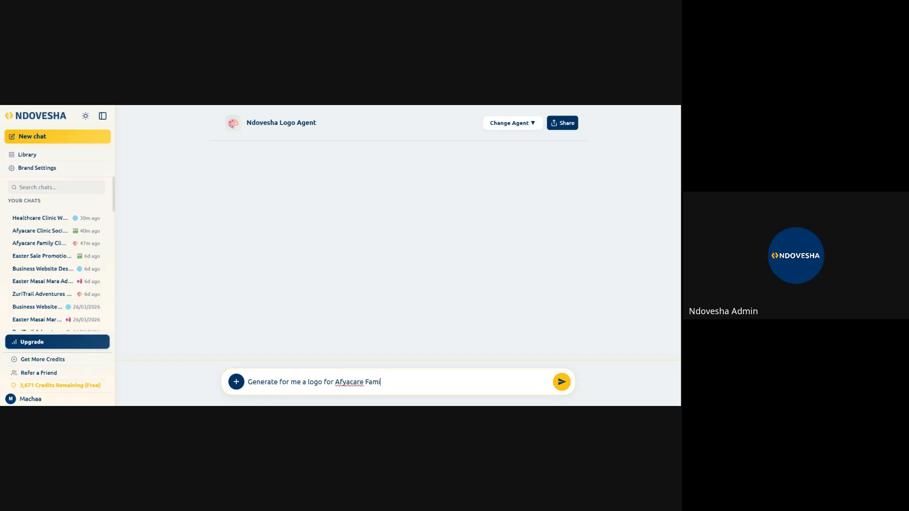
pyautogui.write("ly clinic. It's a healthcare clinic ")
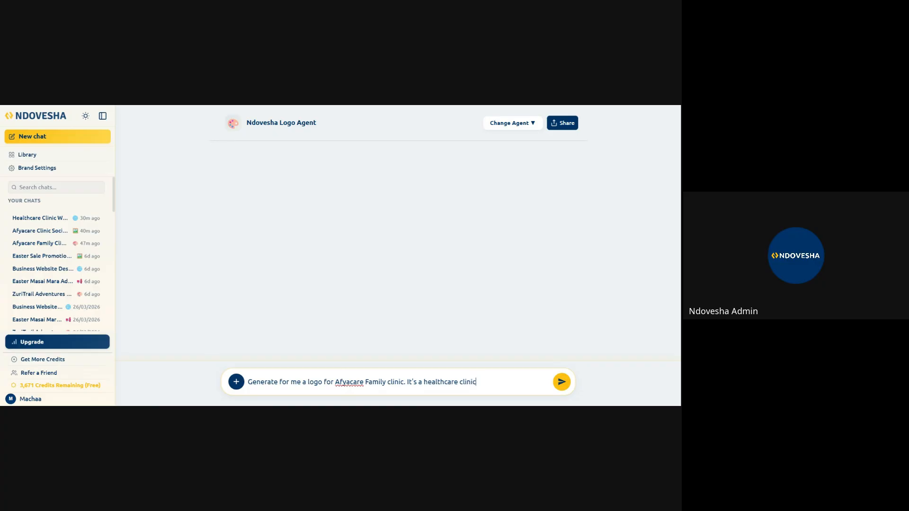
pyautogui.write('.')
pyautogui.click(562, 383)
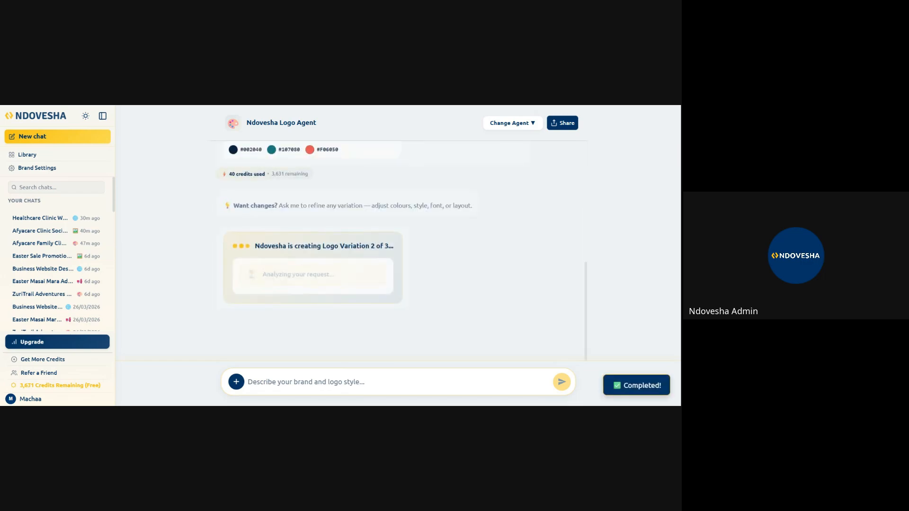
# - Examine the first and second generated logo variations along with their colour swatches
pyautogui.scroll(5, 416, 287)
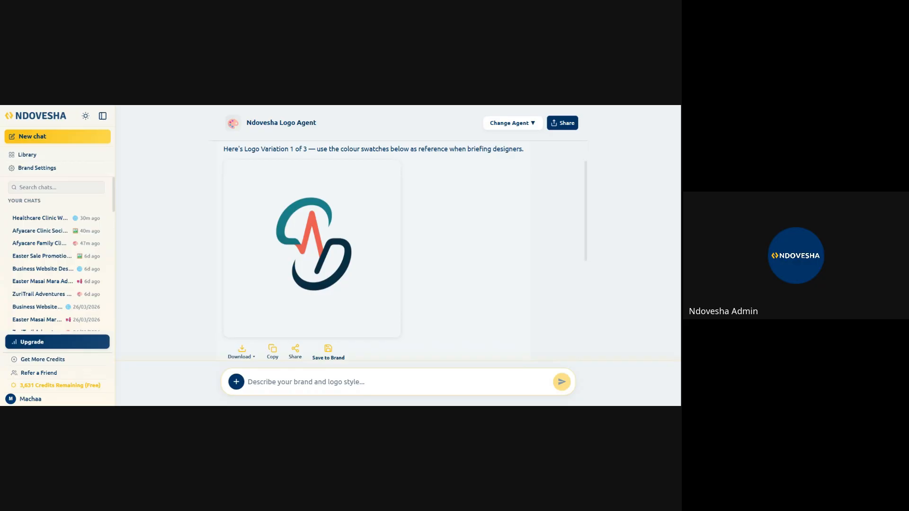
pyautogui.scroll(2, 396, 232)
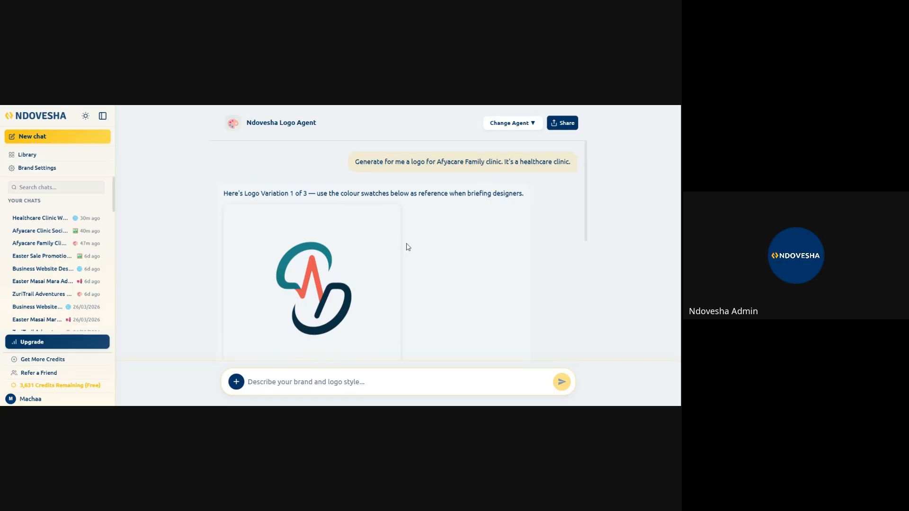
pyautogui.scroll(-4, 403, 265)
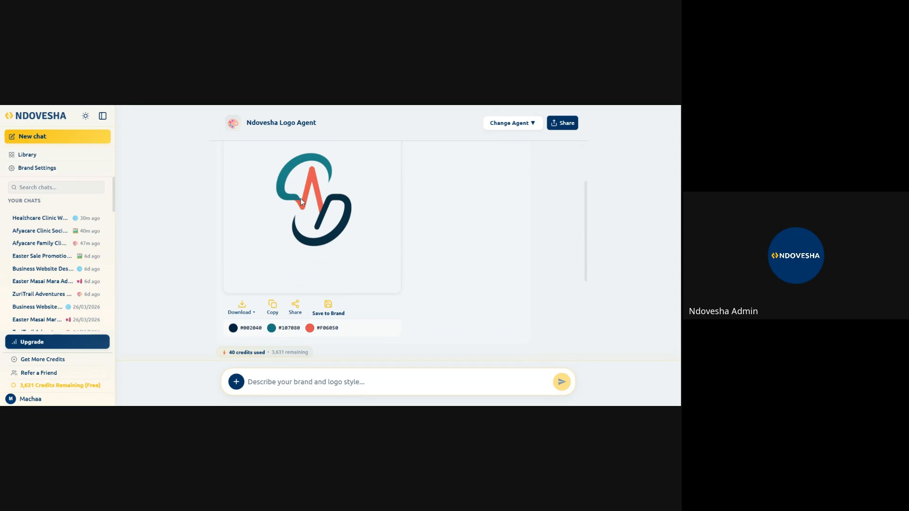
pyautogui.scroll(2, 330, 213)
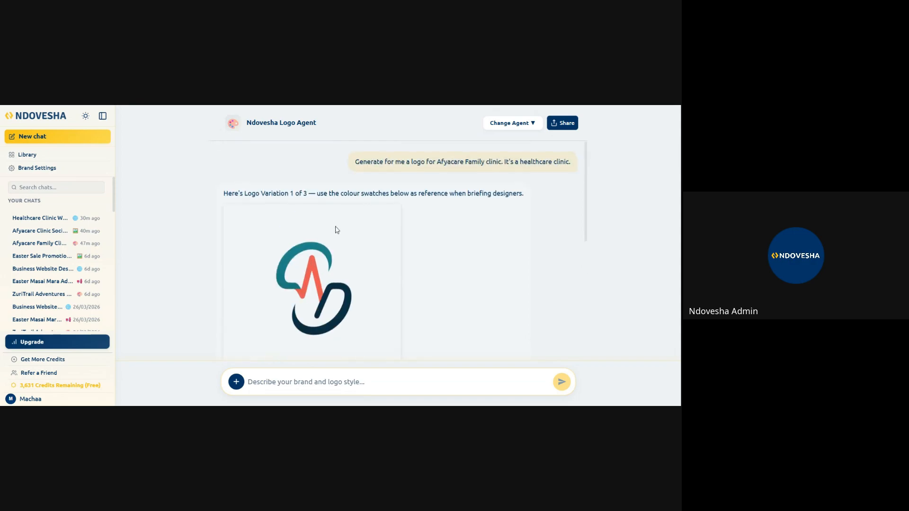
pyautogui.scroll(-1, 334, 229)
pyautogui.scroll(1, 387, 250)
pyautogui.scroll(12, 400, 246)
pyautogui.scroll(-3, 359, 289)
pyautogui.scroll(-5, 398, 290)
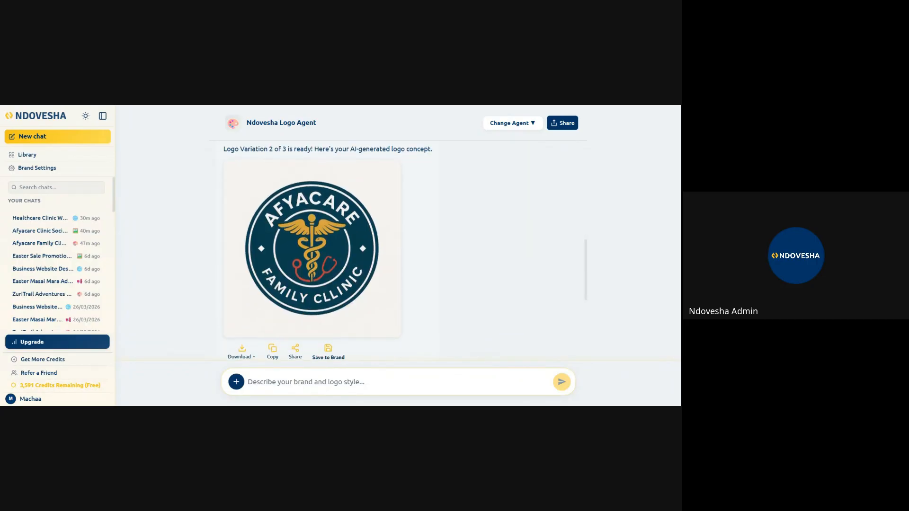
pyautogui.scroll(-5, 395, 288)
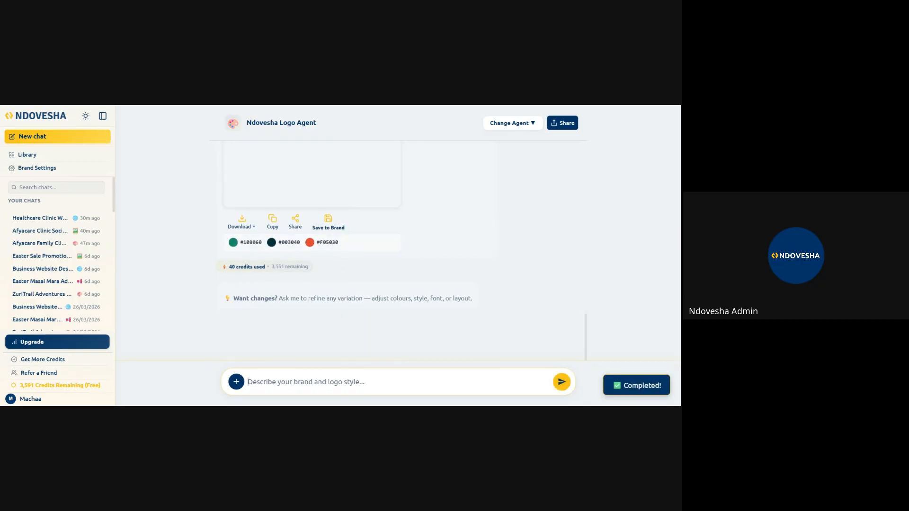
# - Examine the third logo variation and its colour swatches, comparing it with the second variation
pyautogui.scroll(2, 392, 282)
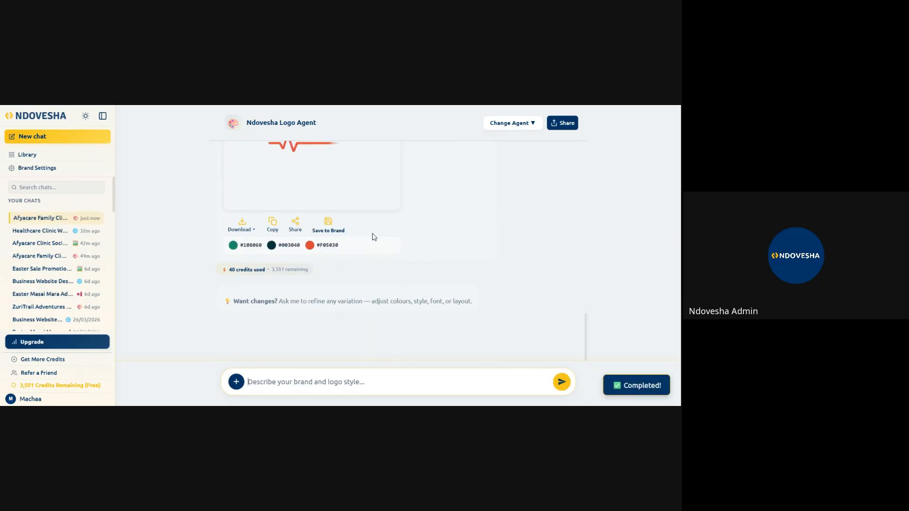
pyautogui.scroll(1, 399, 257)
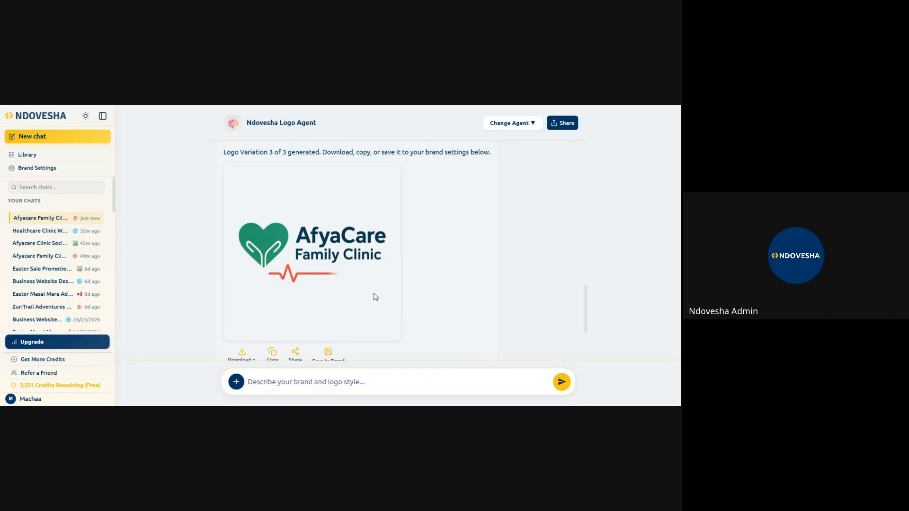
pyautogui.scroll(1, 374, 294)
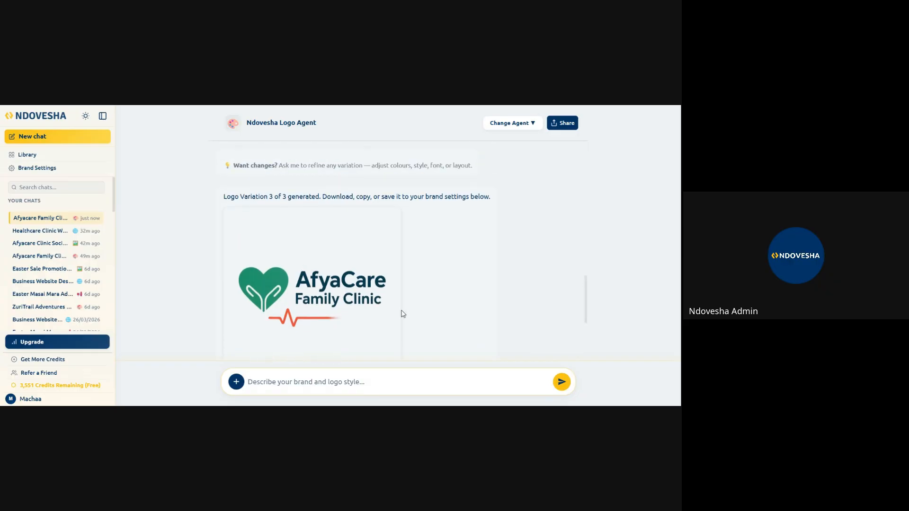
pyautogui.scroll(-1, 411, 314)
pyautogui.scroll(-1, 412, 316)
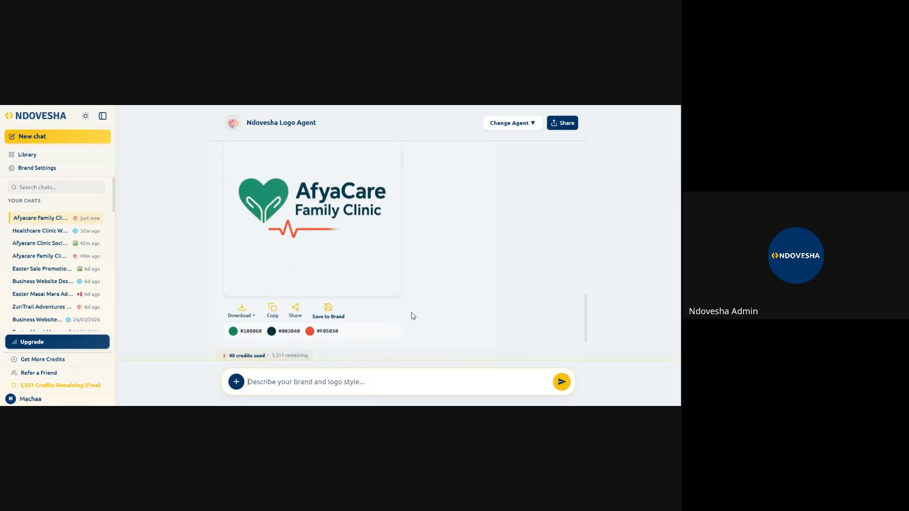
pyautogui.scroll(-6, 412, 310)
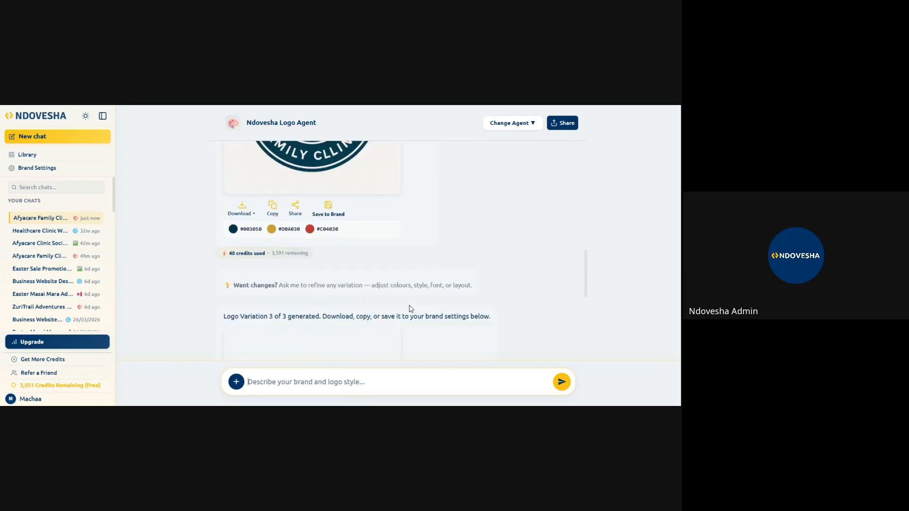
pyautogui.scroll(-3, 413, 314)
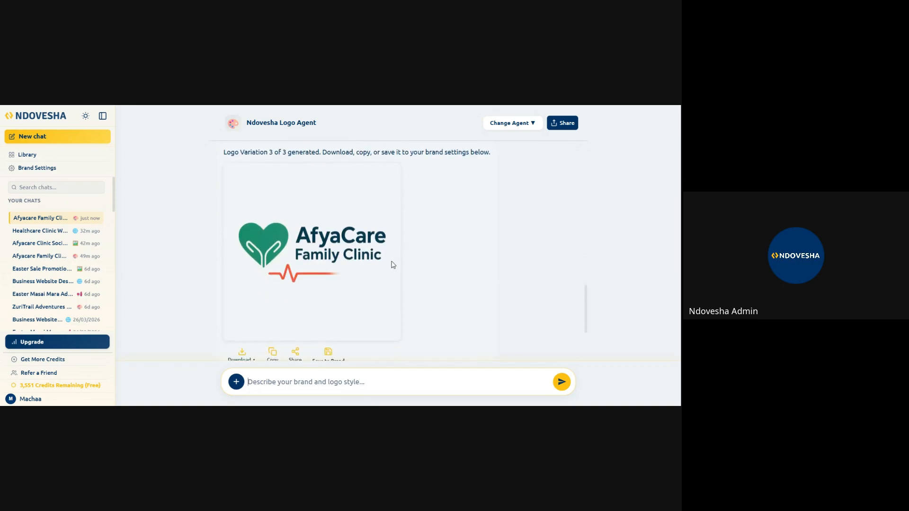
pyautogui.scroll(-3, 393, 265)
pyautogui.scroll(15, 394, 272)
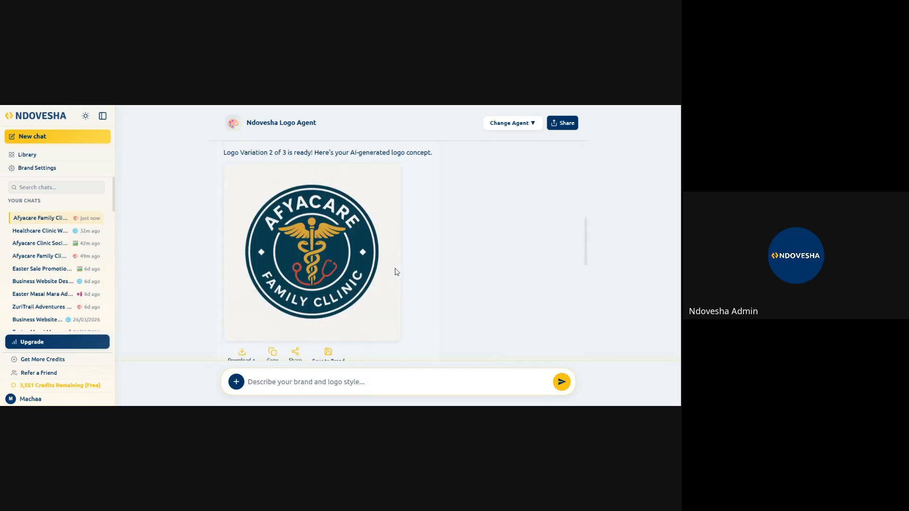
pyautogui.scroll(-10, 397, 283)
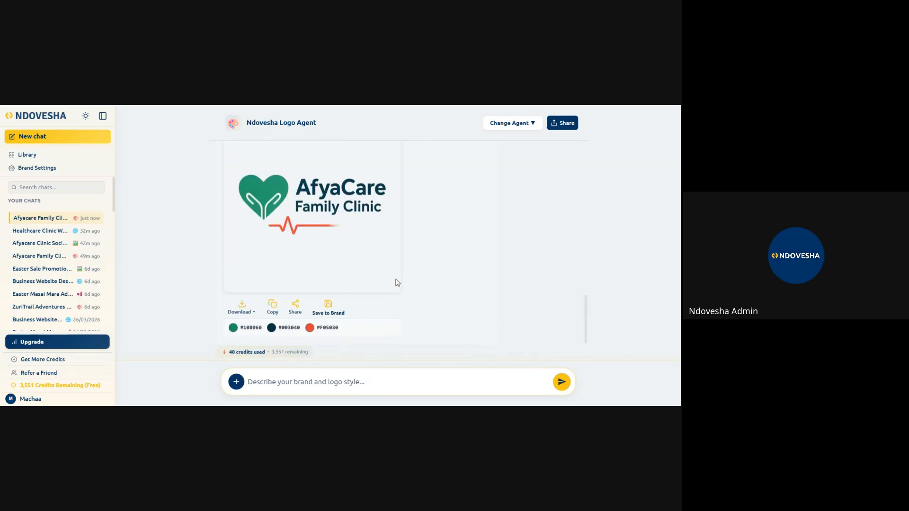
pyautogui.scroll(2, 399, 283)
pyautogui.scroll(2, 399, 283)
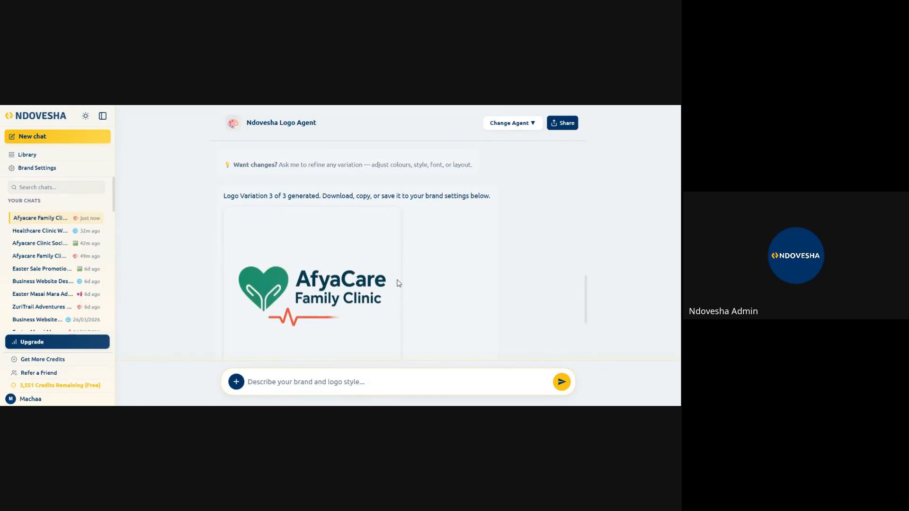
pyautogui.scroll(-4, 397, 283)
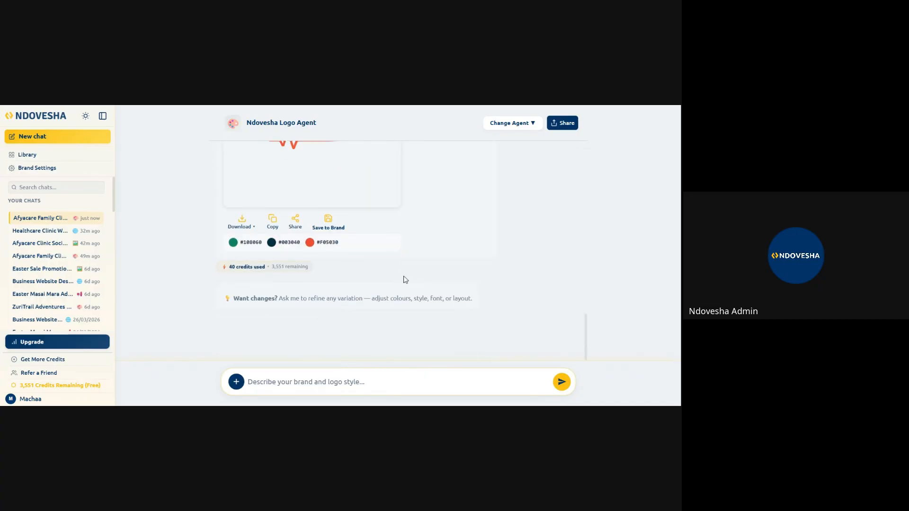
# - Save the third logo variation, the green heart with the clinic name, to the brand
pyautogui.click(339, 228)
pyautogui.scroll(1, 380, 306)
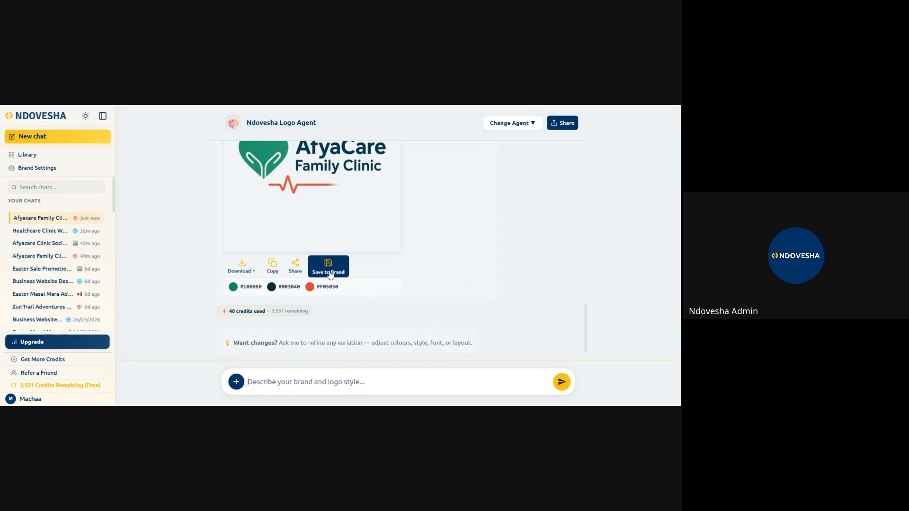
pyautogui.scroll(1, 379, 319)
pyautogui.scroll(2, 380, 318)
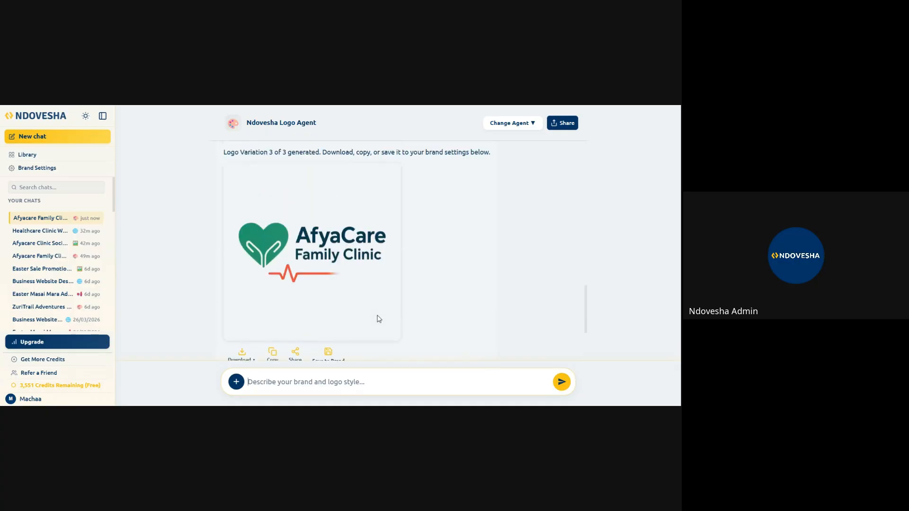
pyautogui.scroll(-2, 381, 330)
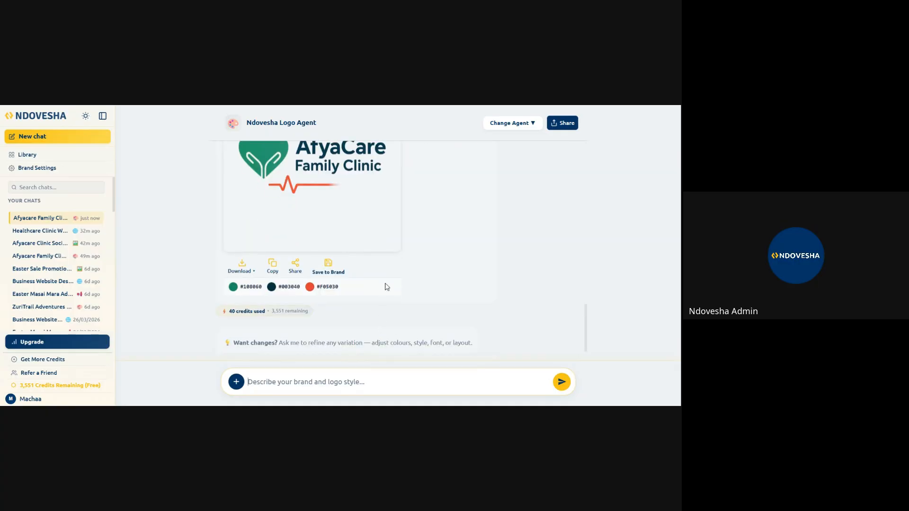
pyautogui.click(328, 266)
# - Open the brand settings and review the business name, description, saved logo and brand colours
pyautogui.click(68, 386)
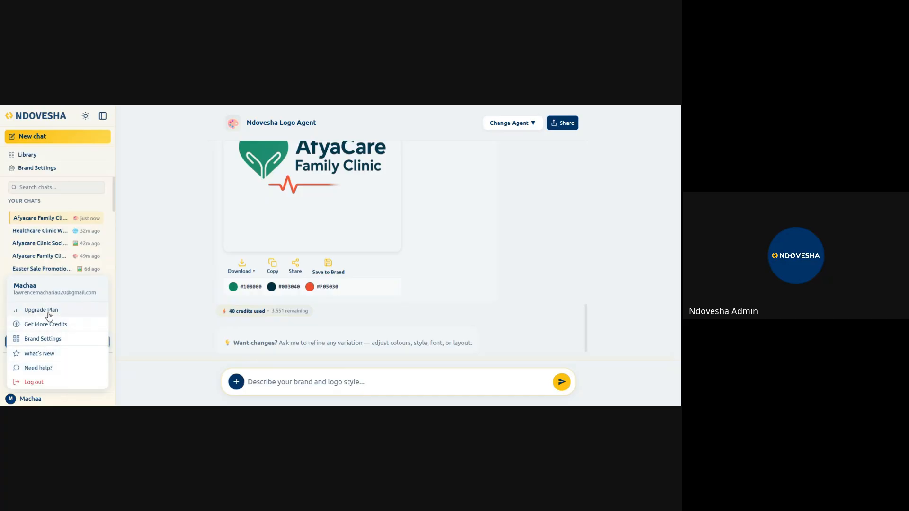
pyautogui.click(48, 339)
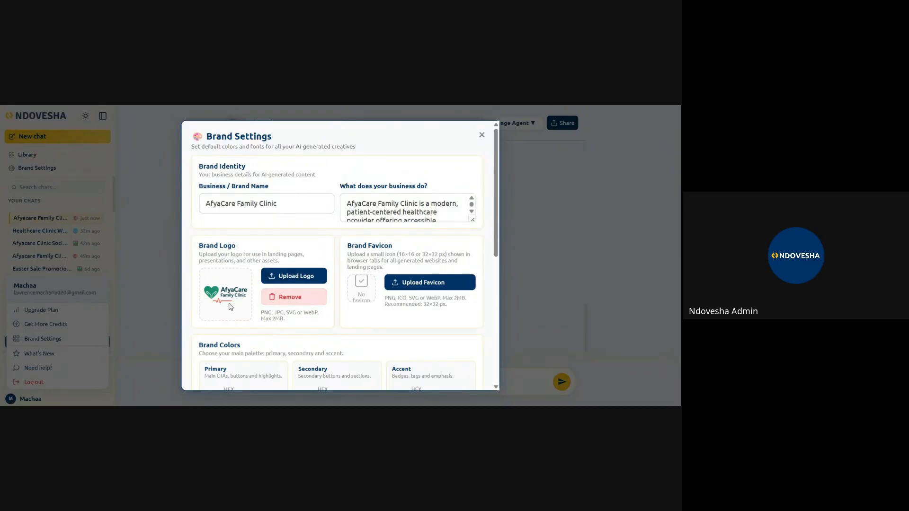
pyautogui.scroll(-2, 454, 298)
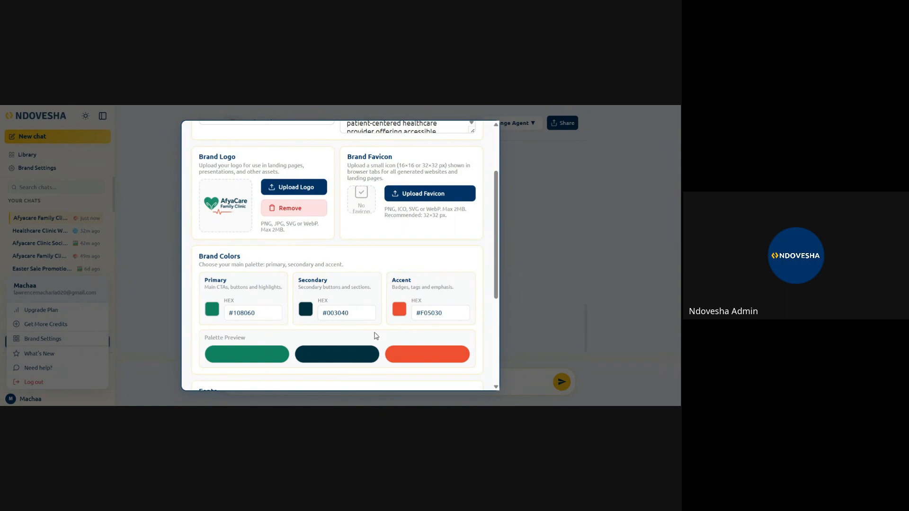
pyautogui.scroll(-1, 402, 333)
pyautogui.scroll(2, 430, 335)
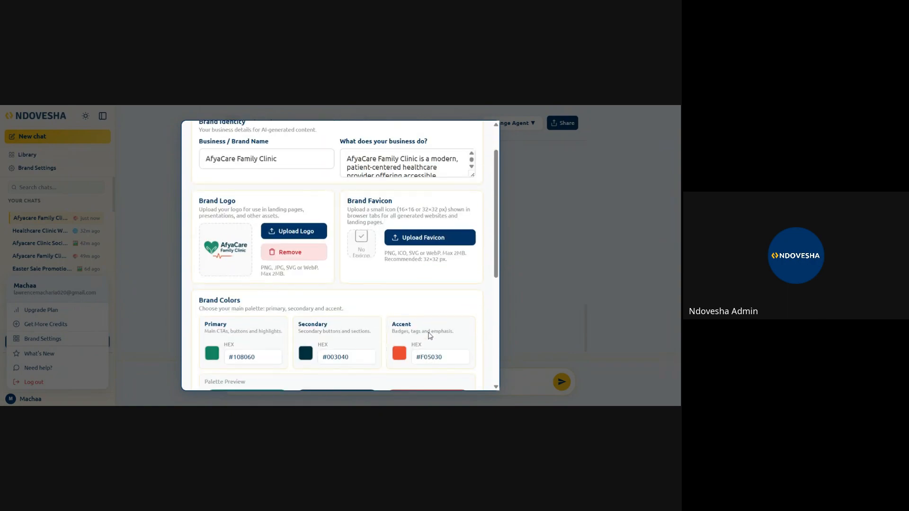
pyautogui.scroll(-1, 430, 335)
pyautogui.scroll(2, 394, 336)
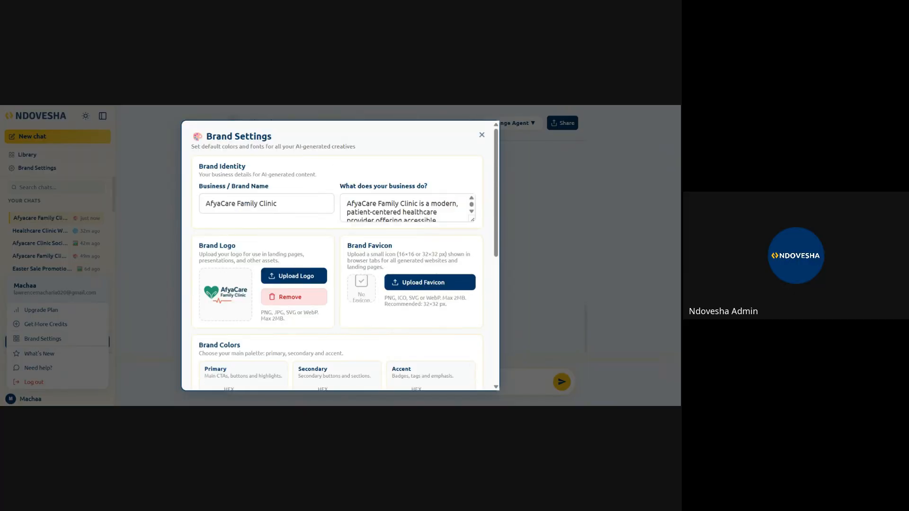
pyautogui.scroll(-6, 409, 219)
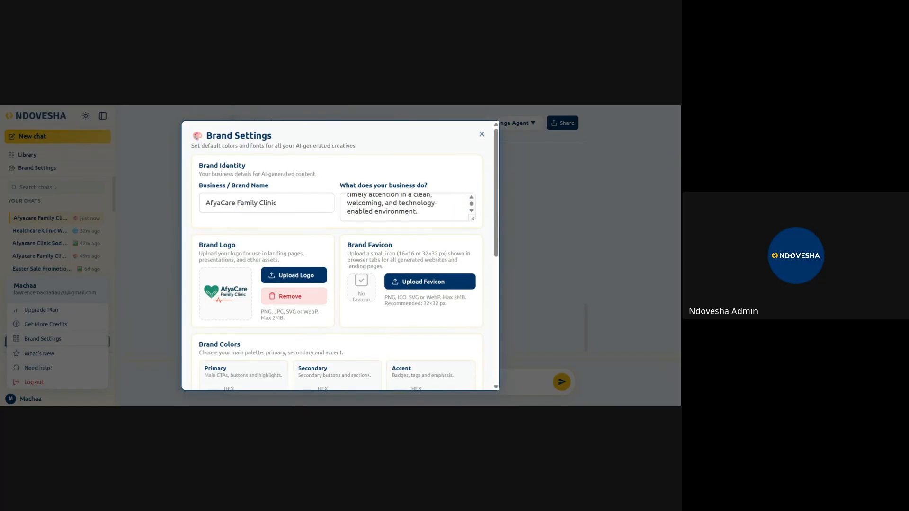
pyautogui.scroll(3, 409, 222)
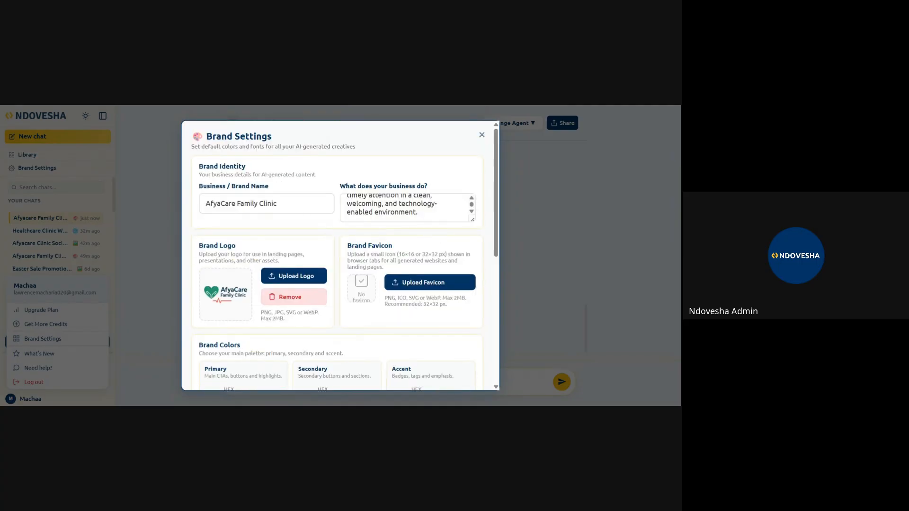
pyautogui.scroll(5, 406, 208)
pyautogui.scroll(-6, 407, 208)
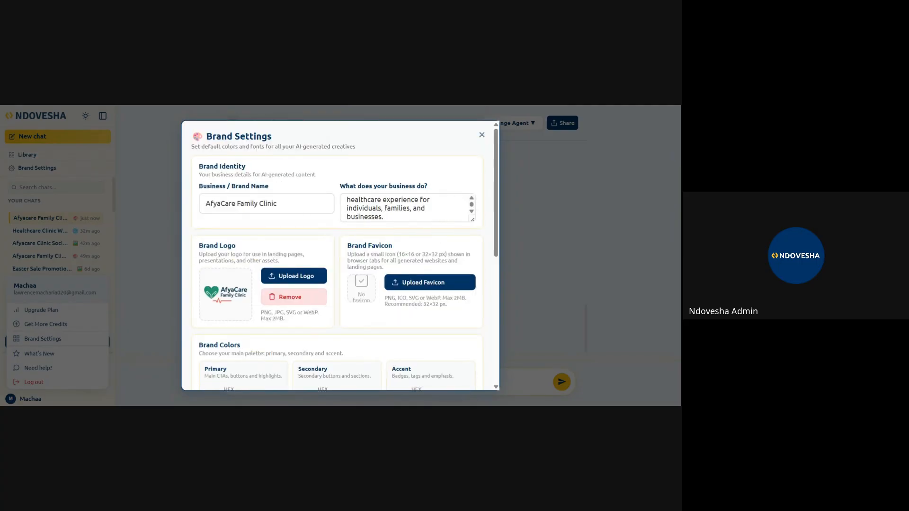
pyautogui.scroll(2, 407, 209)
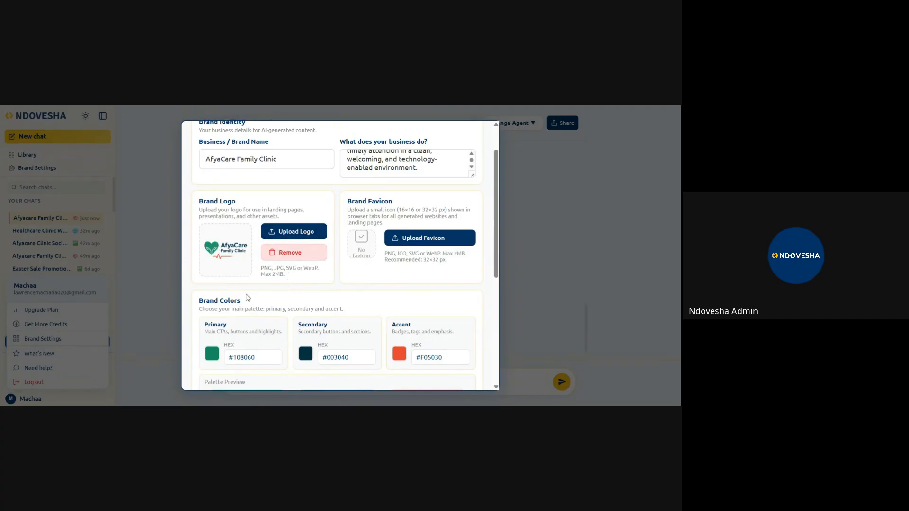
# - In the brand settings' font section, set the primary font to Lora
pyautogui.scroll(-1, 431, 284)
pyautogui.scroll(-1, 428, 285)
pyautogui.scroll(2, 426, 285)
pyautogui.scroll(-5, 375, 268)
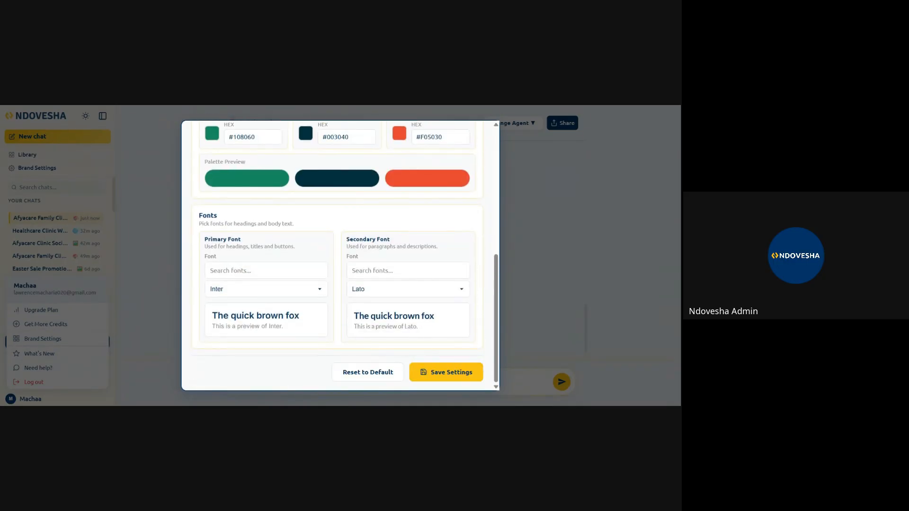
pyautogui.click(320, 295)
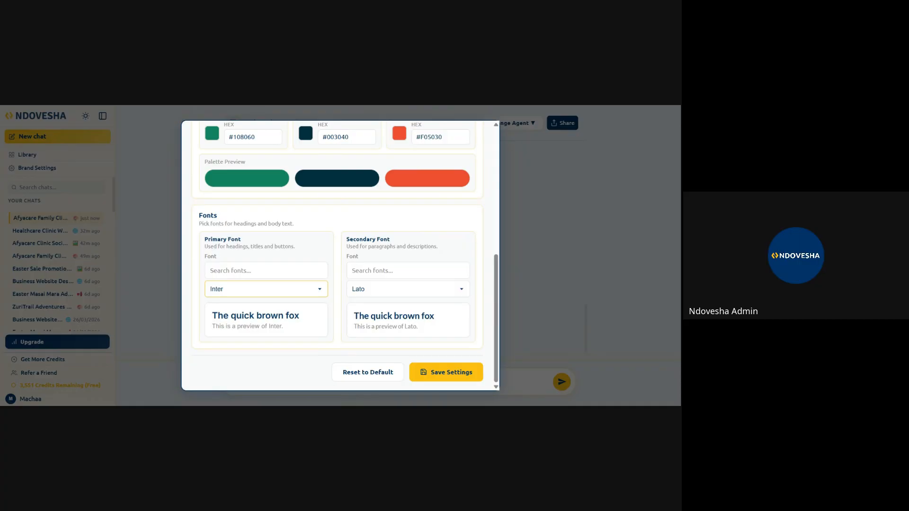
pyautogui.press('Down')
pyautogui.press('Down')
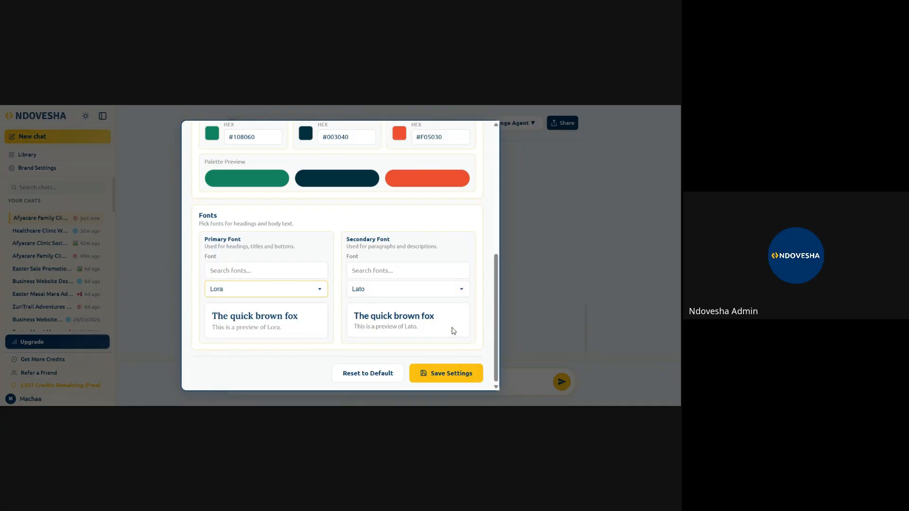
# - Set the secondary font to Barlow and save the brand settings
pyautogui.click(450, 295)
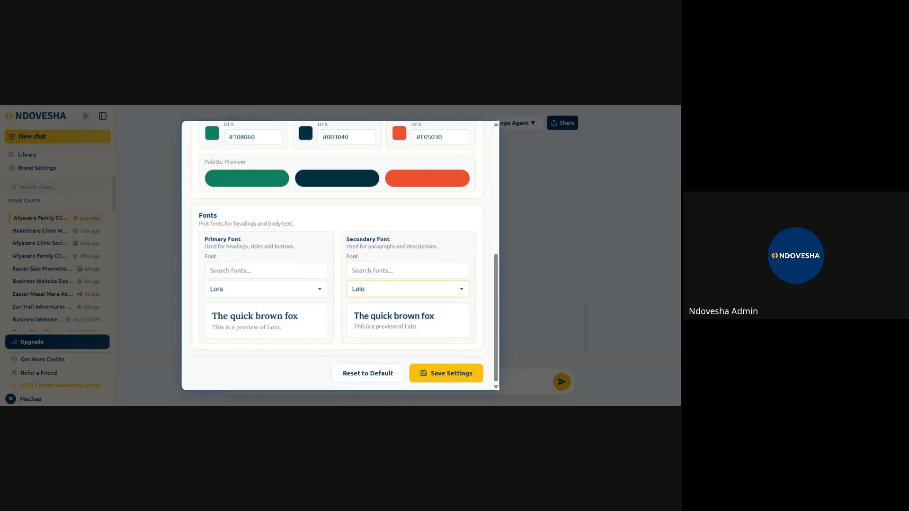
pyautogui.click(416, 239)
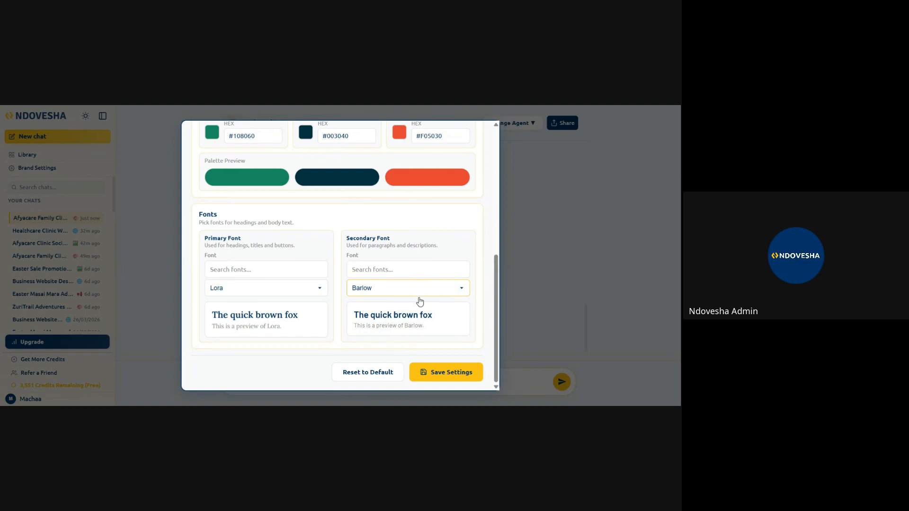
pyautogui.click(454, 373)
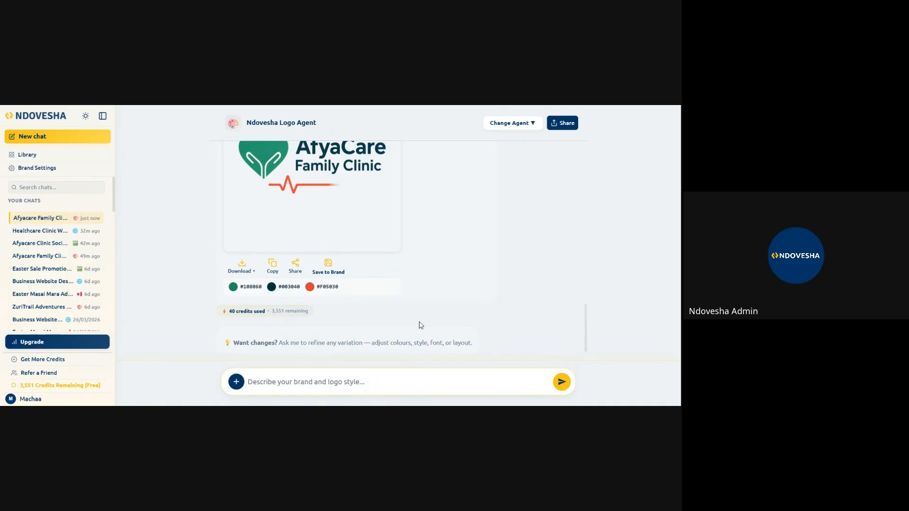
# - Start a new chat with the Social Media Post Image agent
pyautogui.scroll(-1, 415, 320)
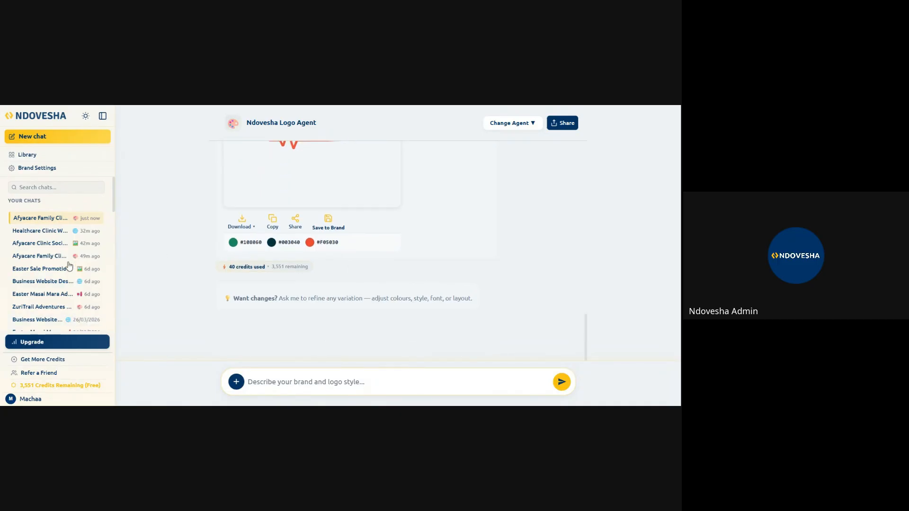
pyautogui.scroll(3, 446, 248)
pyautogui.scroll(-3, 324, 247)
pyautogui.click(57, 138)
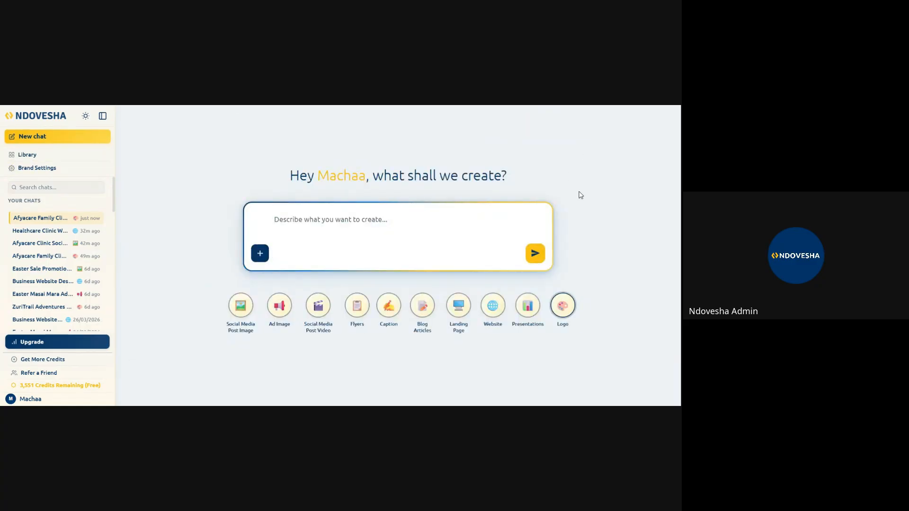
pyautogui.click(242, 312)
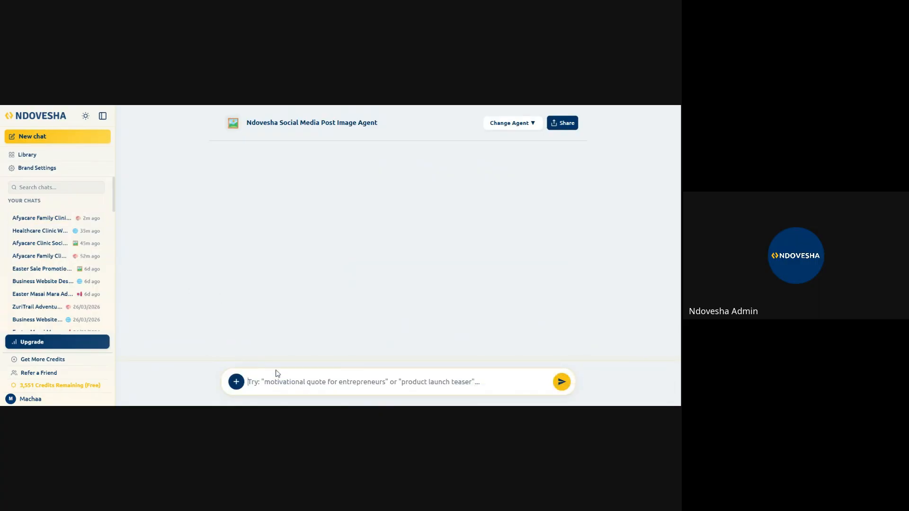
# - Begin the prompt with "Generate a social media post for Afyacare Family Clinic."
pyautogui.click(248, 382)
pyautogui.write('Generate a')
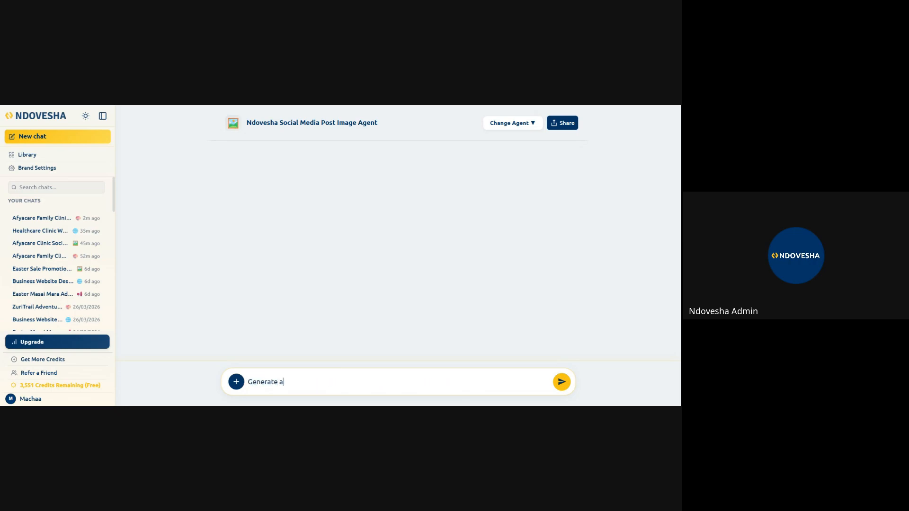
pyautogui.write(' social media post fprAfyacare S')
pyautogui.press('BackSpace')
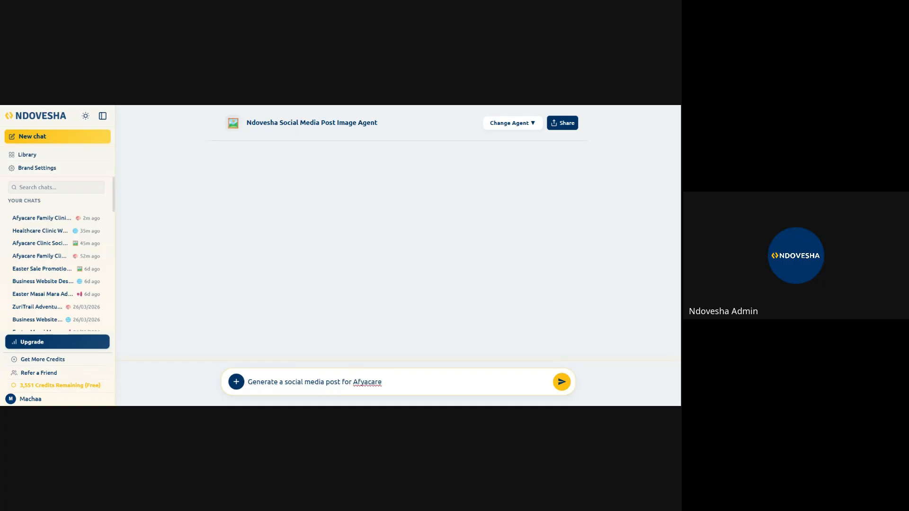
pyautogui.write('Family Clinic. It is a modern , patient centred')
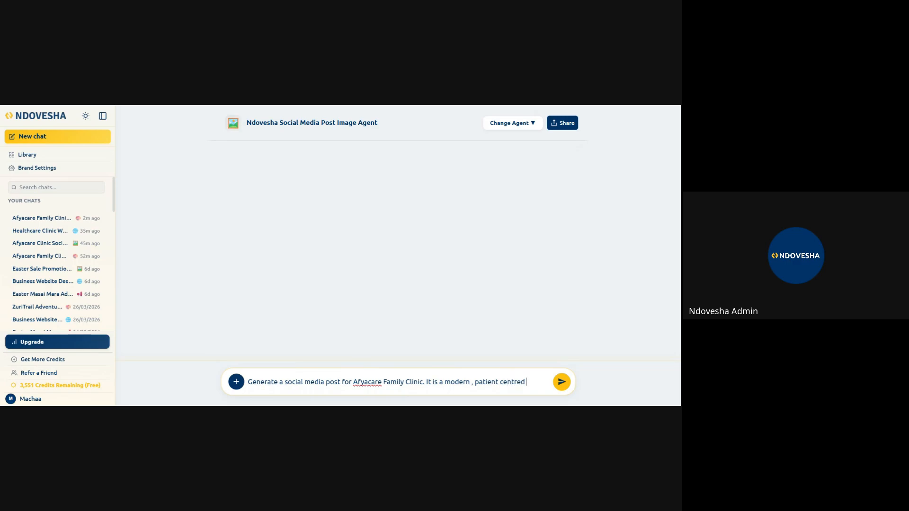
pyautogui.write(' healthcare')
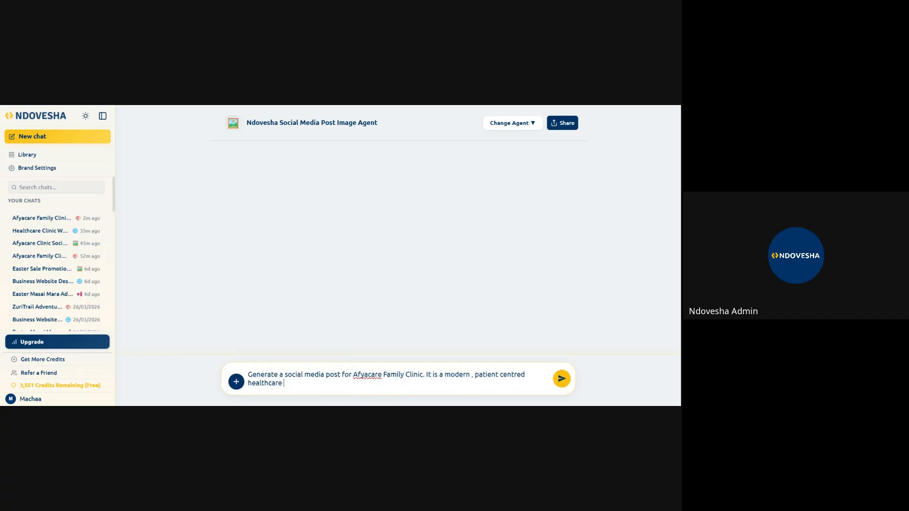
pyautogui.write(' proc')
pyautogui.write('ider')
pyautogui.write(' offerin')
pyautogui.write('g accesib')
pyautogui.write('vle')
# - Continue the prompt with "It is a modern , patient centred healthcare provider offering accesible"
pyautogui.write('lthcare provider offering accesible')
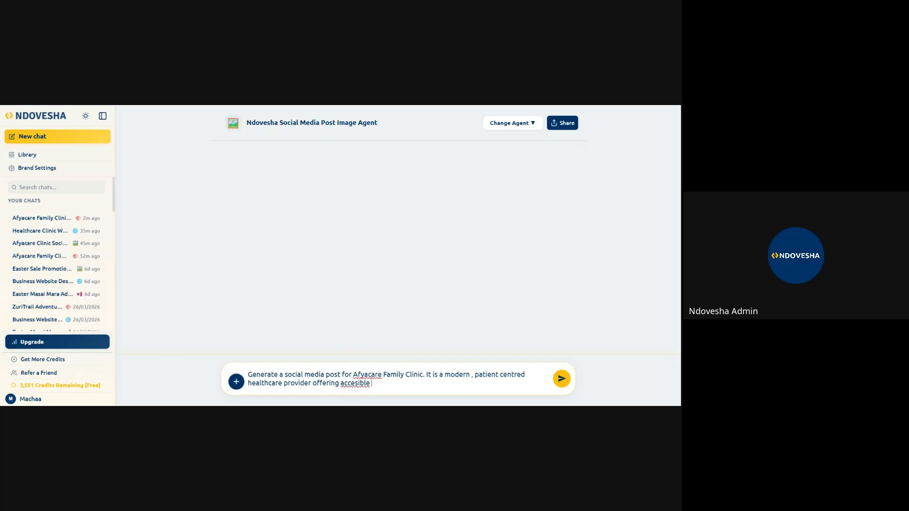
pyautogui.write(',relaible and highquality')
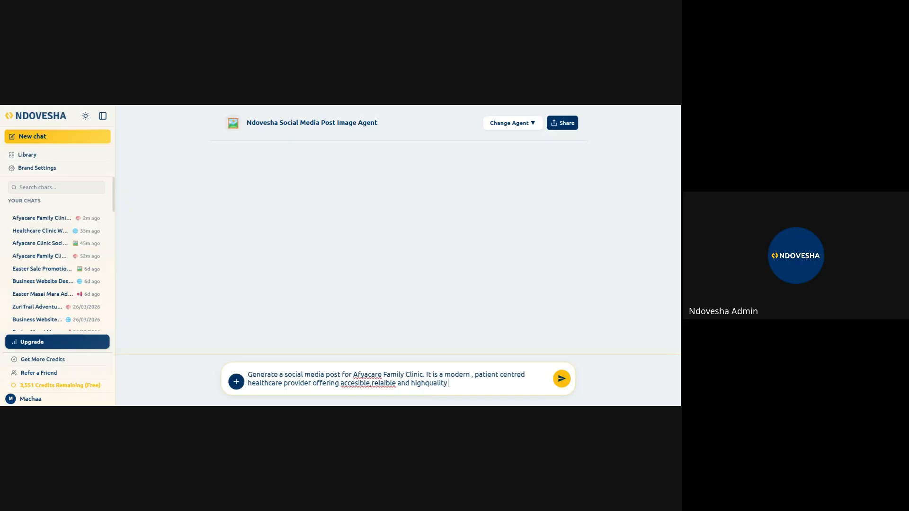
pyautogui.write(' medical services in Nairon')
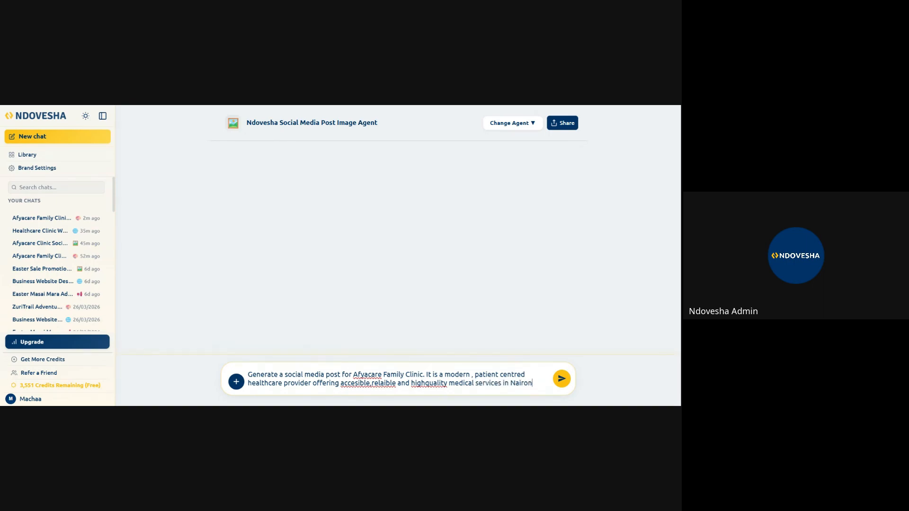
# - Finish the prompt with ",relaible and highquality medical services in Nairobi." and submit it to generate the post
pyautogui.press('BackSpace')
pyautogui.write('bi .')
pyautogui.press('Return')
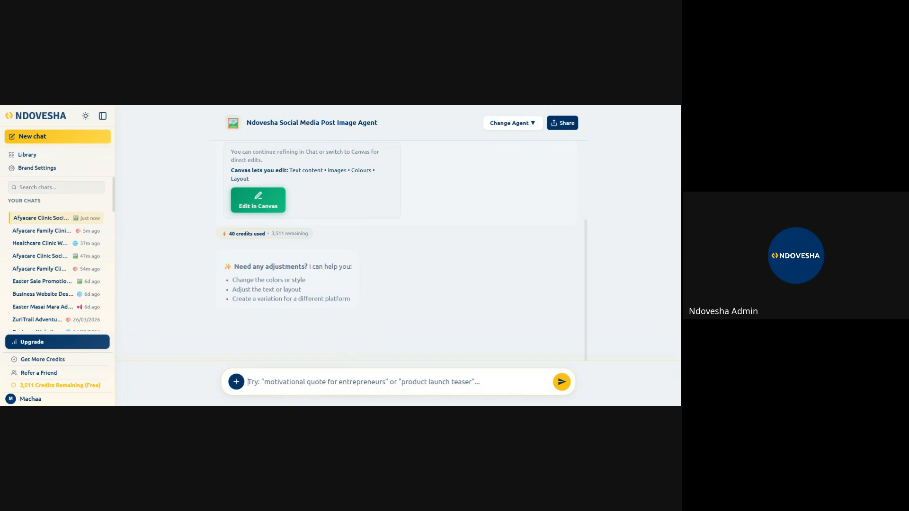
# - Examine the generated clinic post image, including its headline, the people shown, the call to action and the editing options
pyautogui.scroll(10, 467, 254)
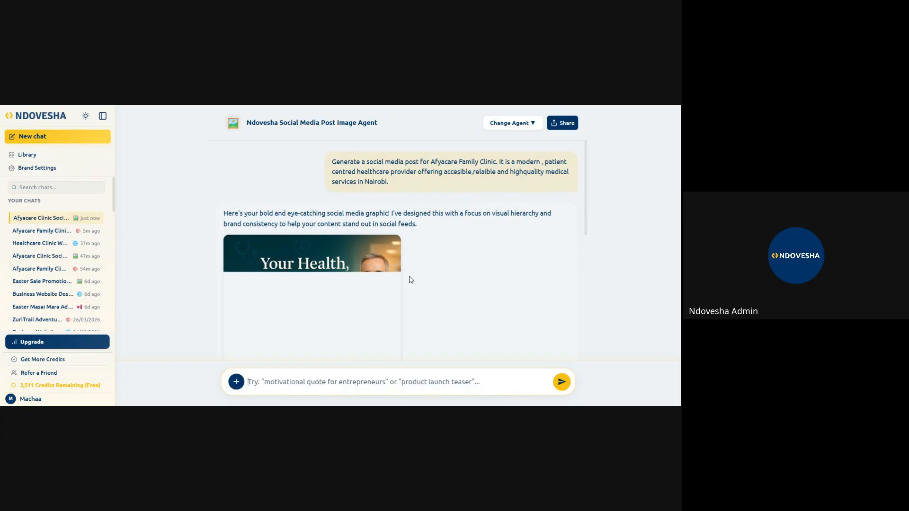
pyautogui.scroll(-1, 411, 280)
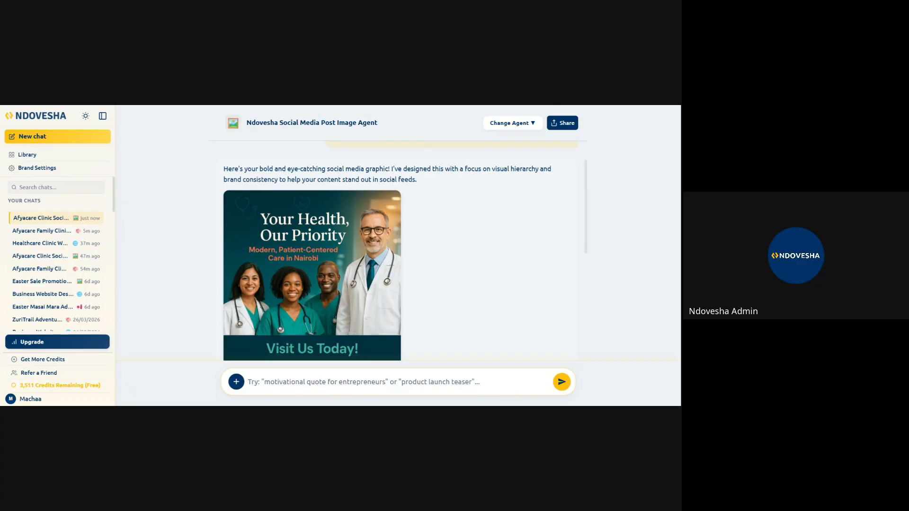
pyautogui.scroll(-2, 410, 280)
pyautogui.scroll(2, 411, 280)
pyautogui.scroll(-1, 406, 279)
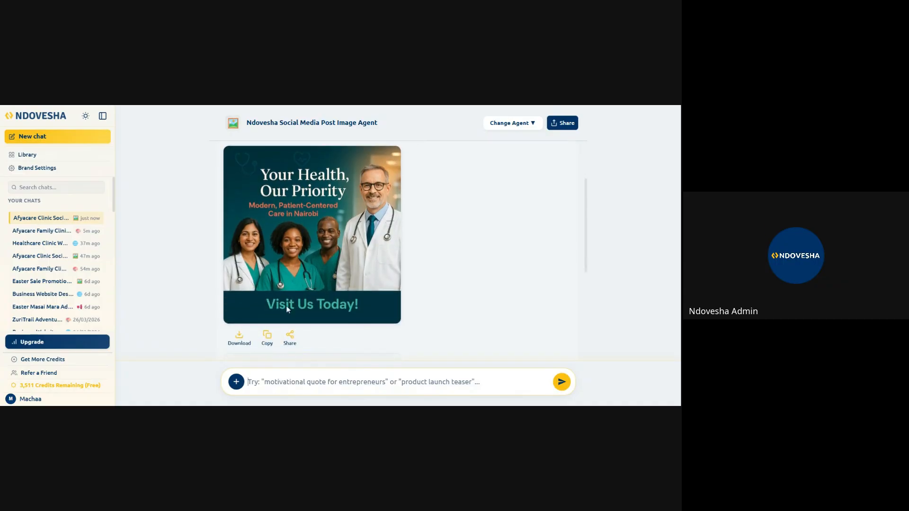
pyautogui.scroll(-3, 476, 275)
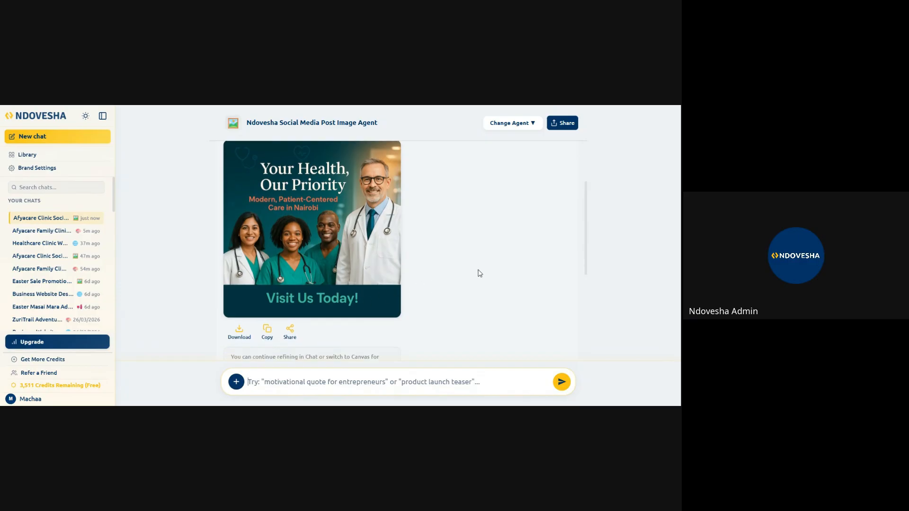
pyautogui.scroll(-2, 457, 260)
pyautogui.scroll(2, 457, 260)
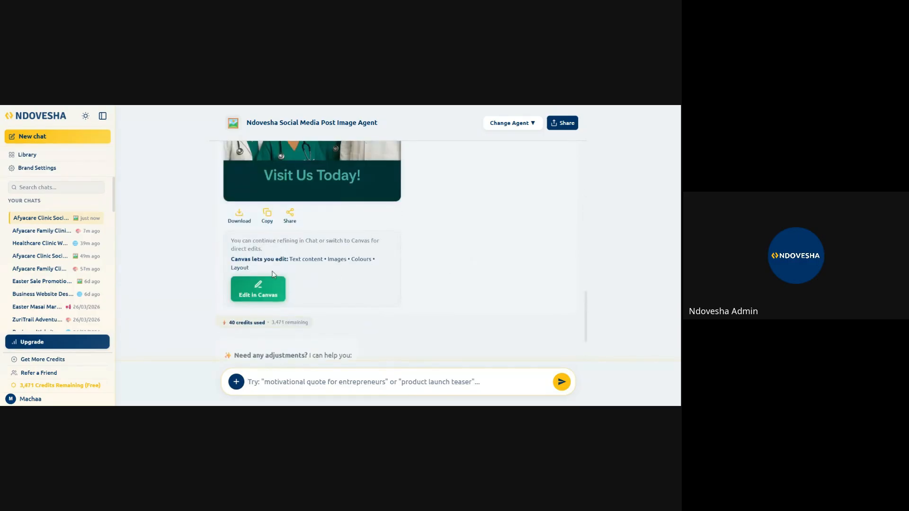
# - Check the revised post image against the request to replace the white doctor with an African doctor
pyautogui.scroll(5, 376, 283)
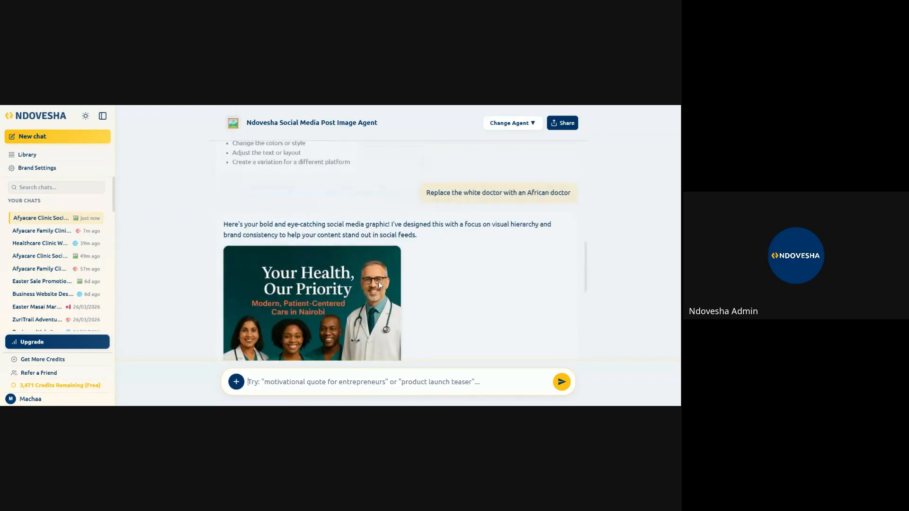
pyautogui.scroll(-1, 360, 286)
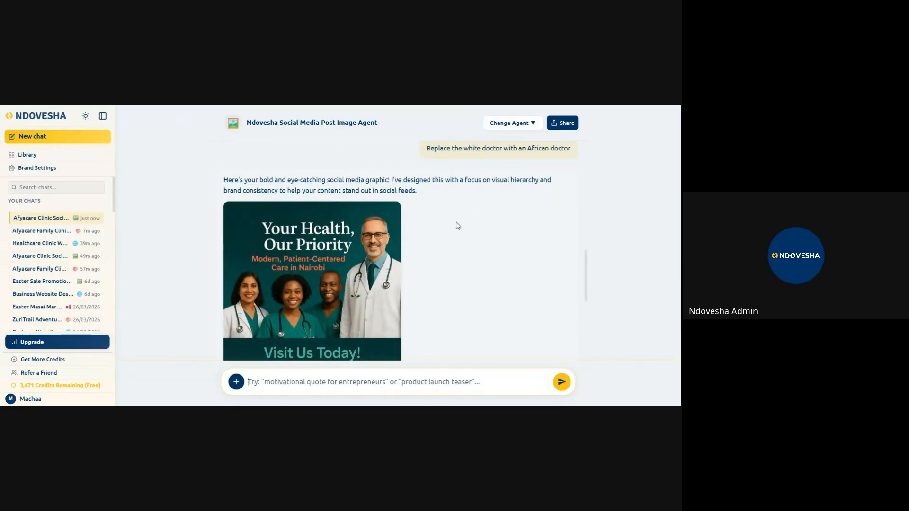
pyautogui.scroll(-2, 413, 288)
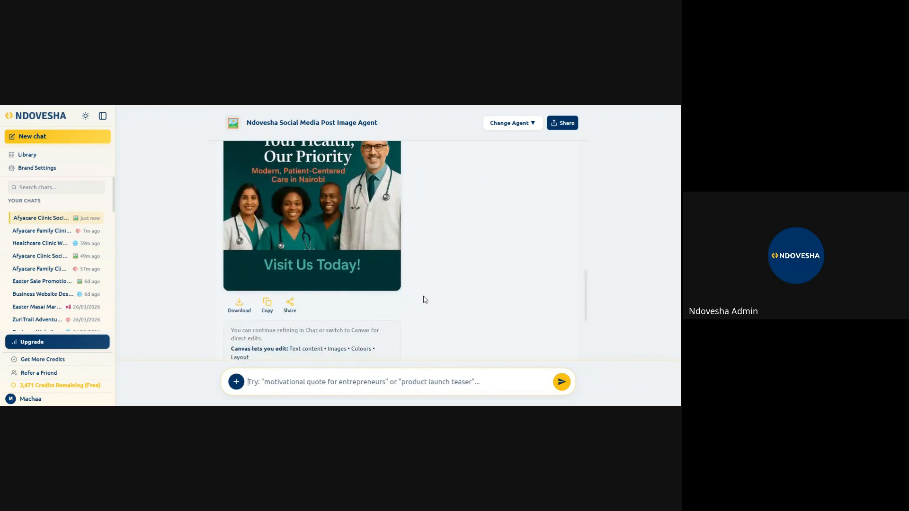
pyautogui.scroll(2, 426, 301)
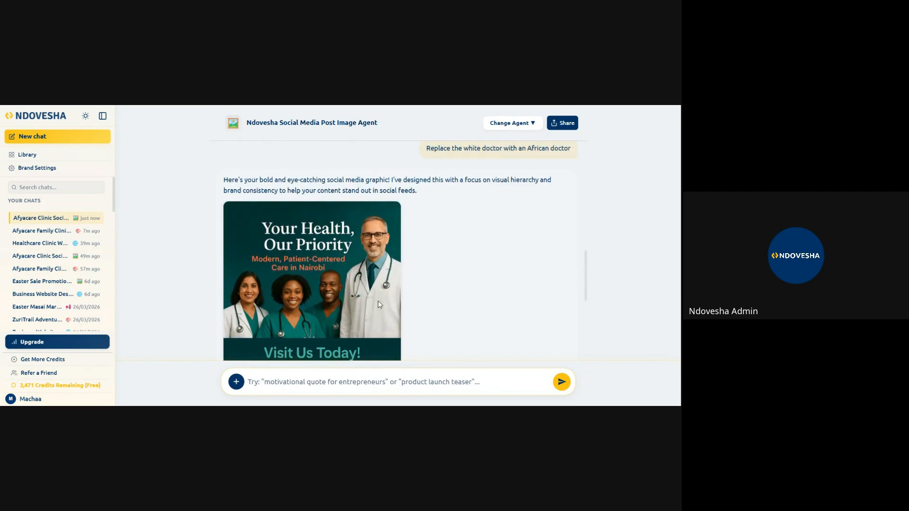
pyautogui.scroll(3, 376, 313)
pyautogui.scroll(-4, 377, 320)
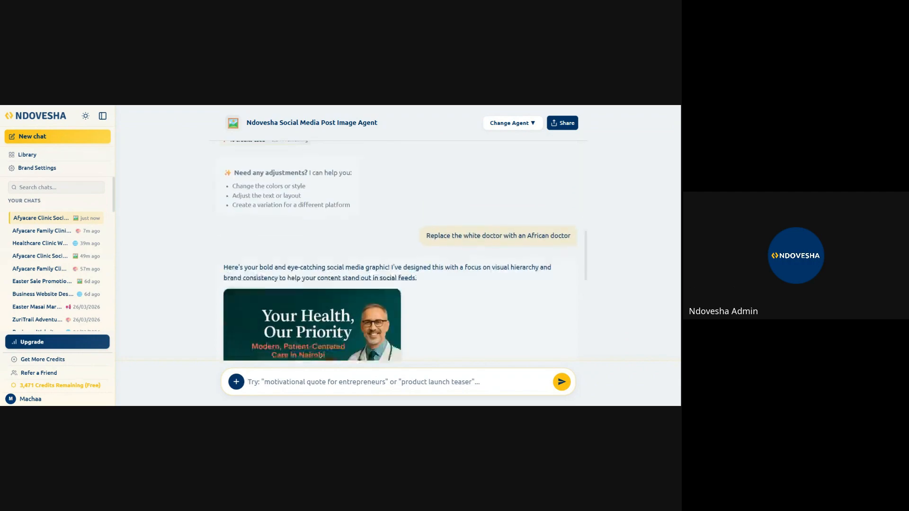
pyautogui.scroll(-3, 377, 326)
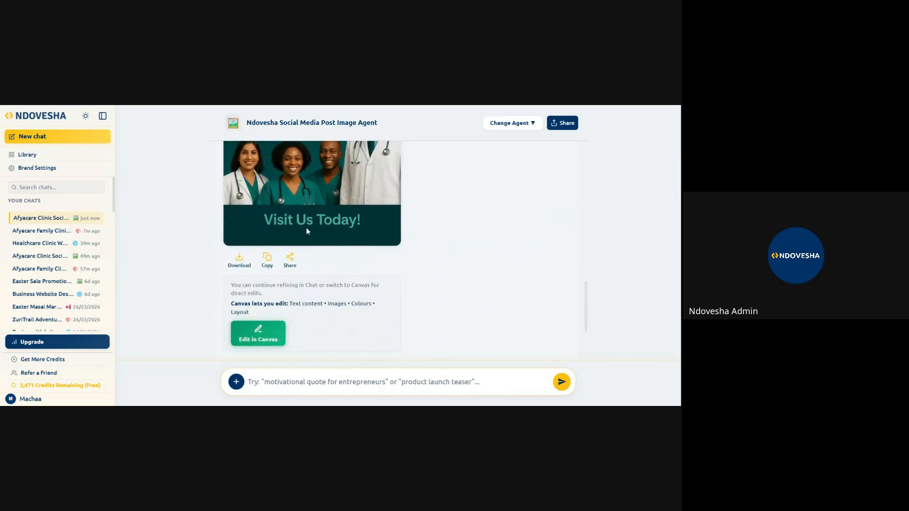
pyautogui.scroll(-3, 343, 286)
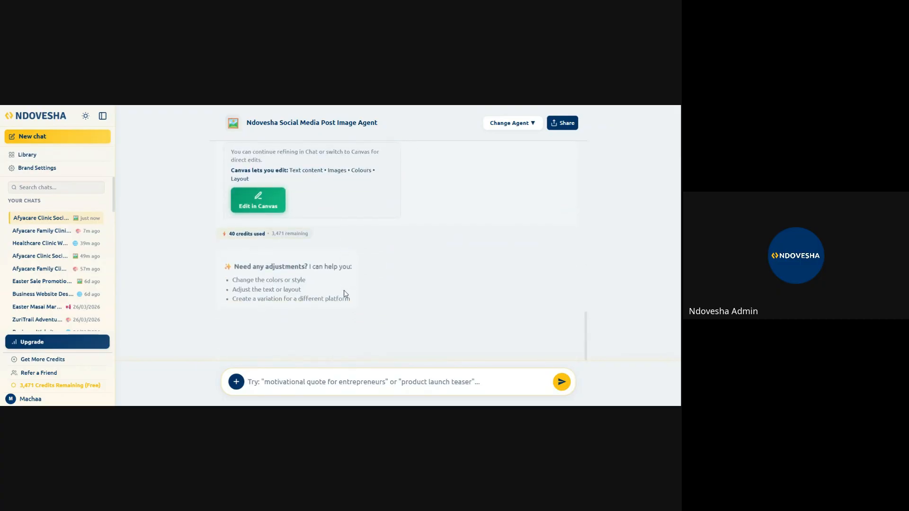
pyautogui.scroll(3, 275, 234)
pyautogui.scroll(-5, 276, 235)
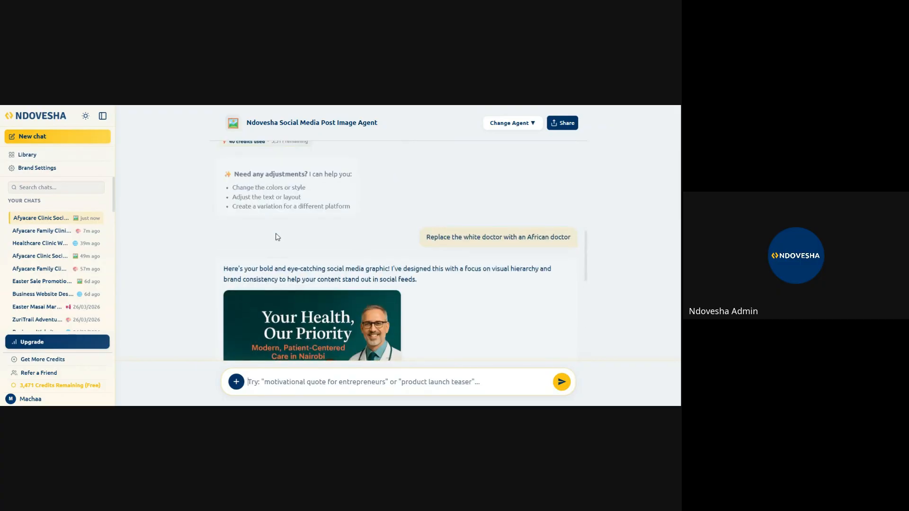